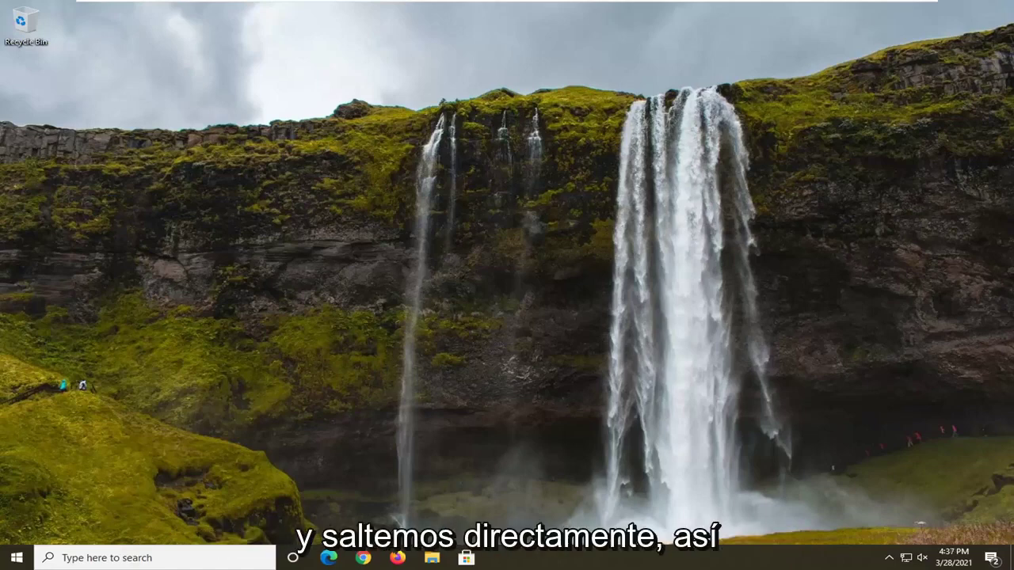
- Launch Registry Editor (regedit) from Start as administrator, approving the UAC prompt
click(16, 559)
text(rege)
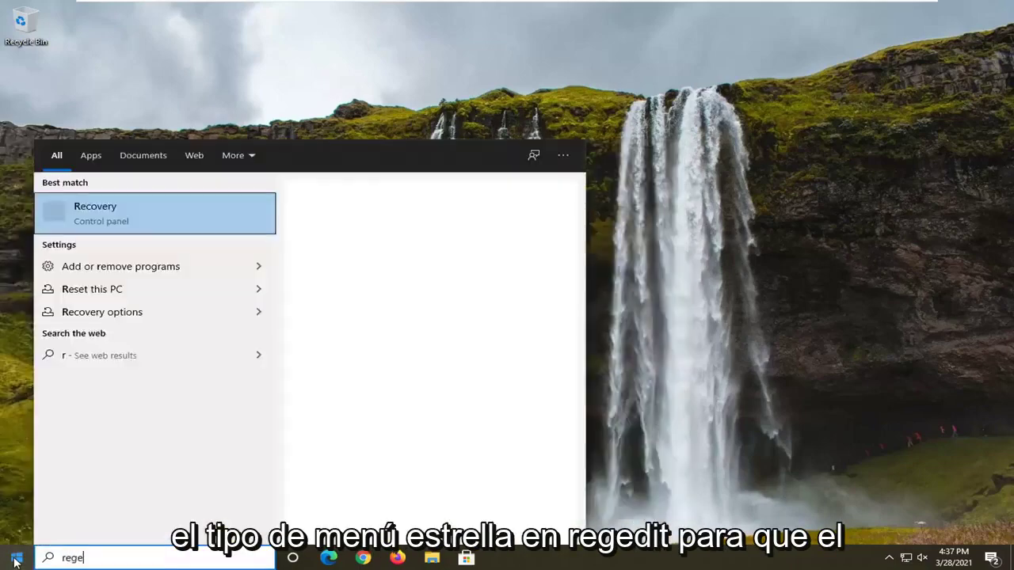
text(dit)
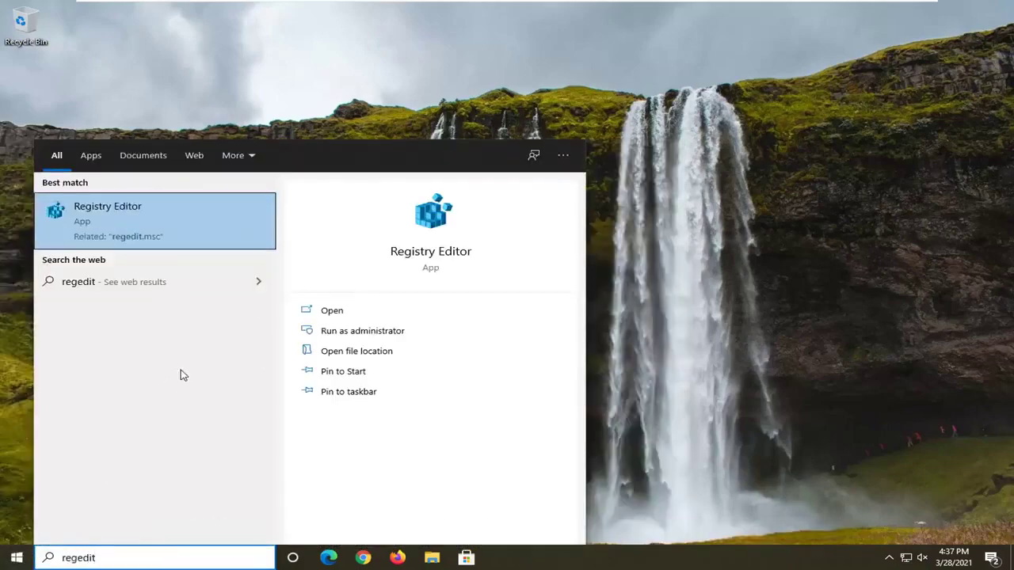
right_click(117, 236)
click(175, 246)
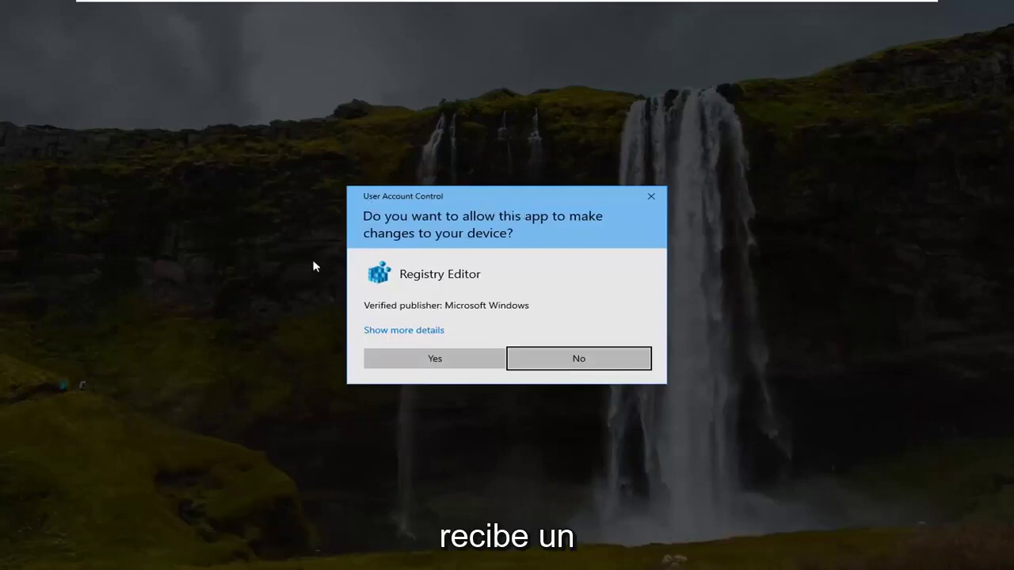
click(426, 369)
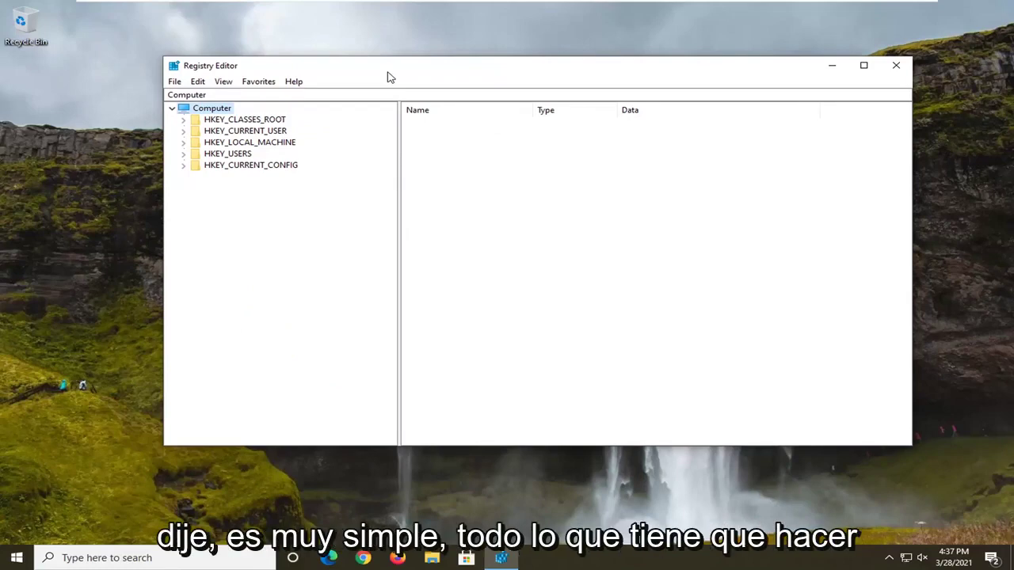
drag(388, 76, 378, 74)
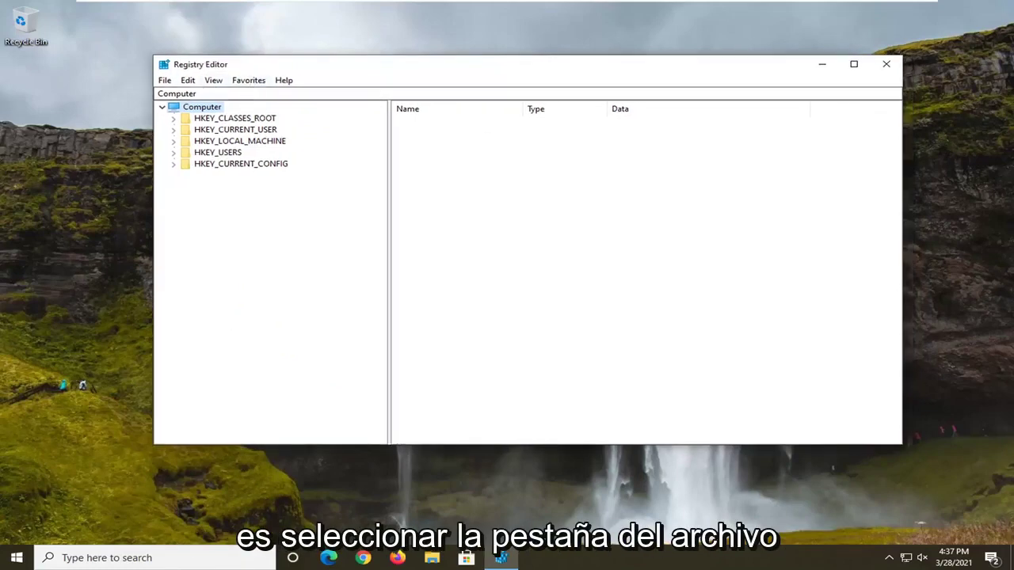
click(165, 80)
click(179, 110)
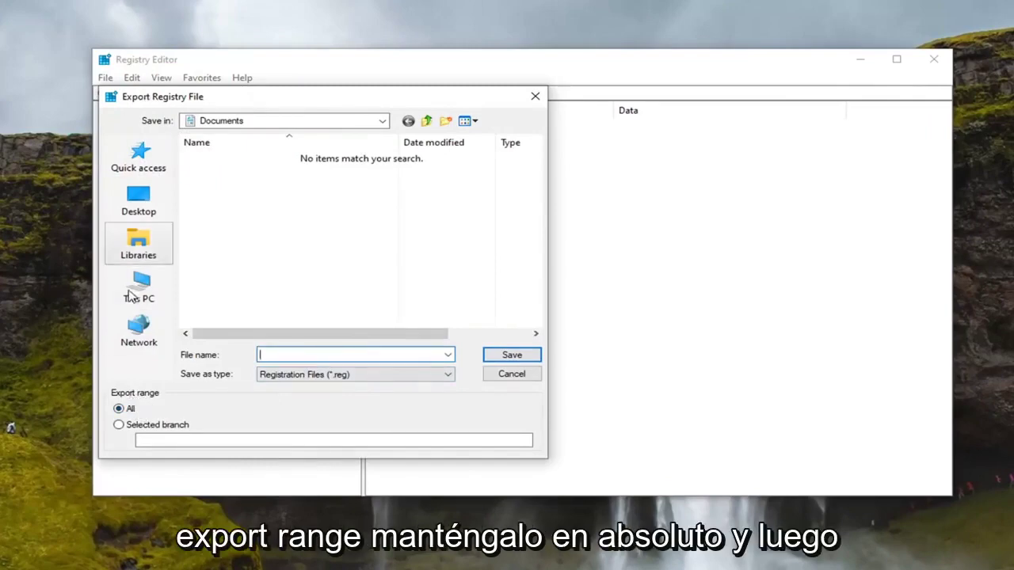
click(139, 202)
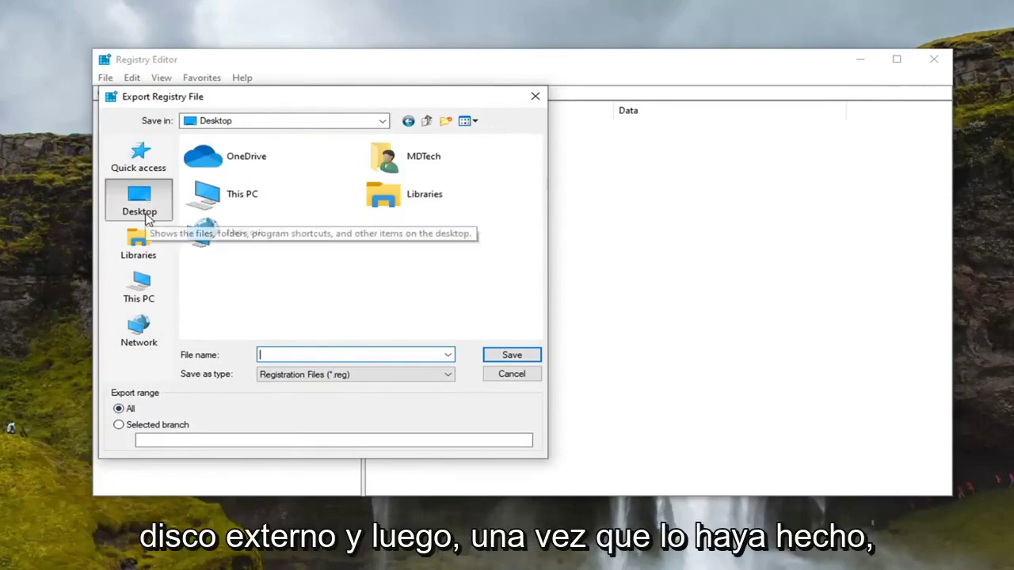
click(510, 376)
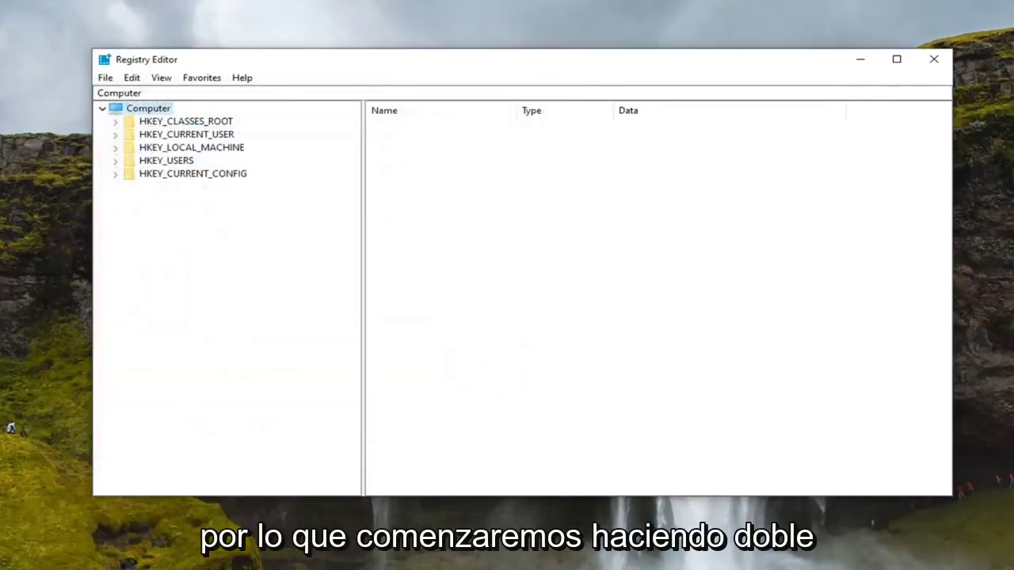
- Expand HKEY_CURRENT_USER down through SOFTWARE to Microsoft, collapsing HKEY_LOCAL_MACHINE
double_click(198, 148)
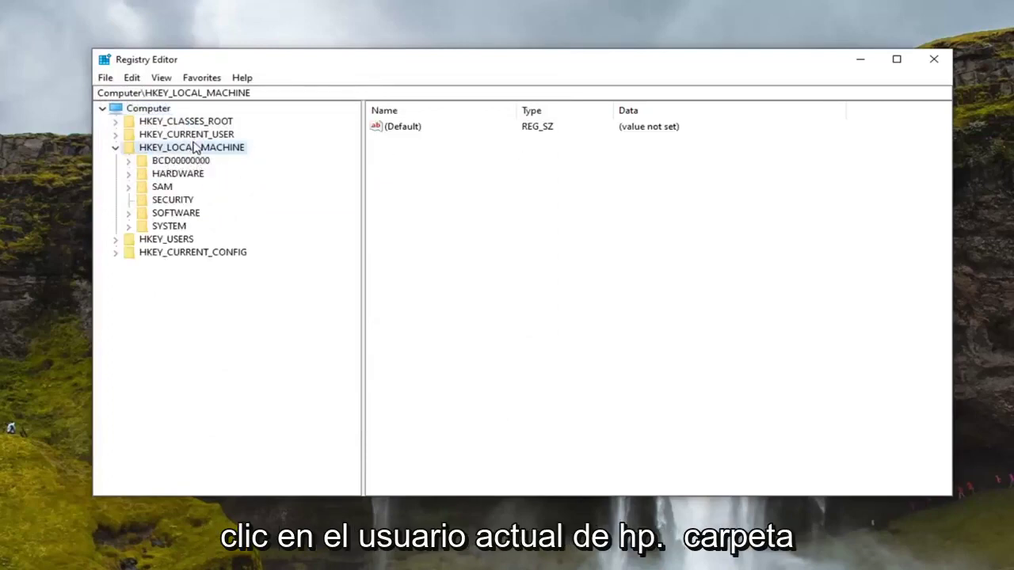
click(195, 138)
double_click(196, 138)
click(116, 304)
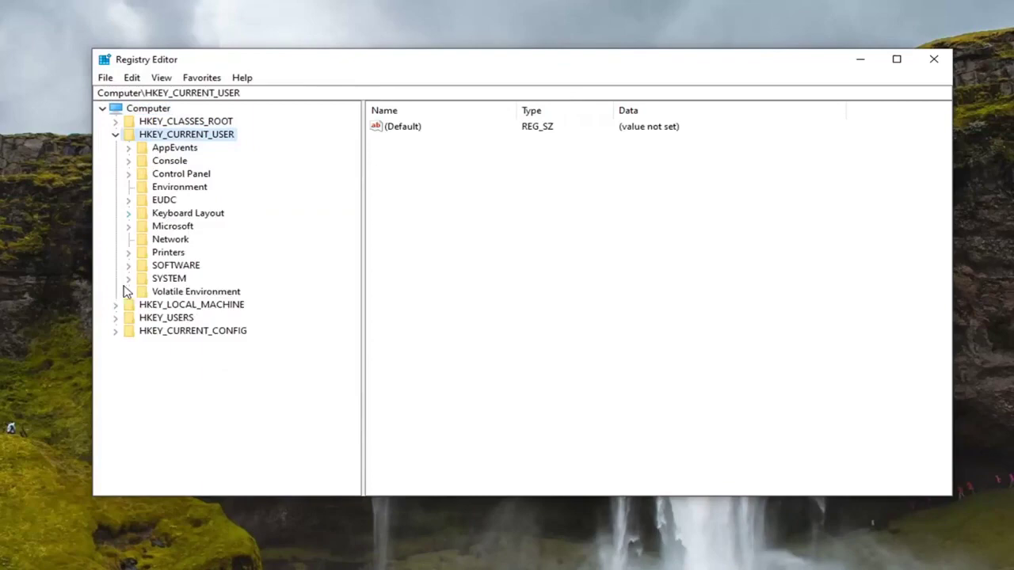
double_click(173, 266)
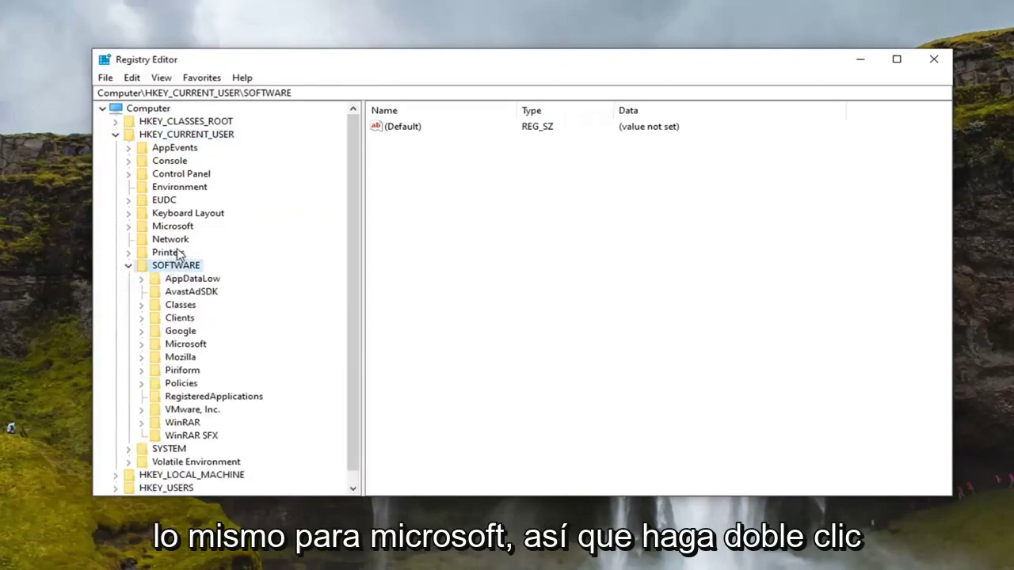
double_click(171, 332)
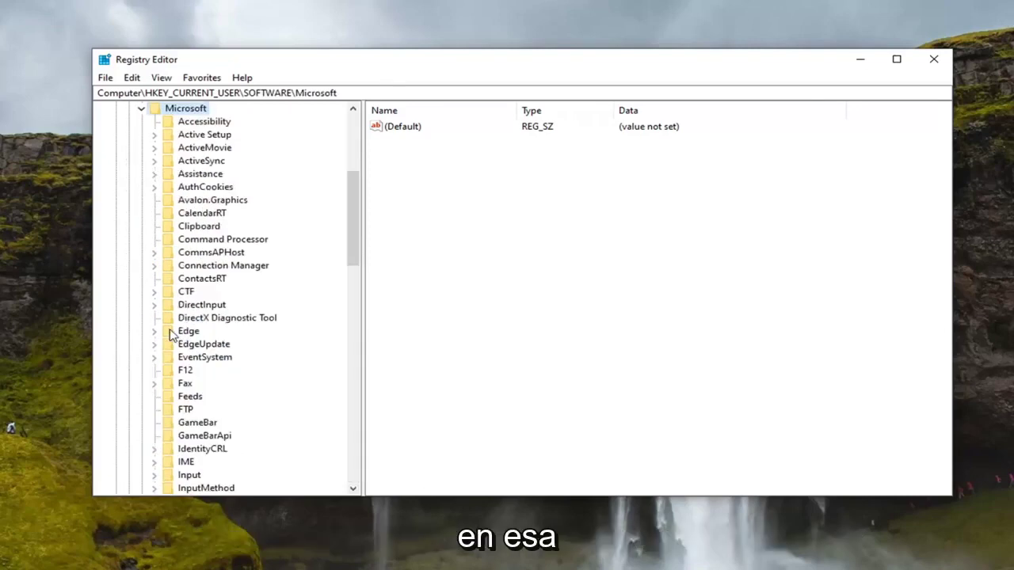
- Expand Windows and CurrentVersion, then select the Policies key
scroll(190, 295, down, 8)
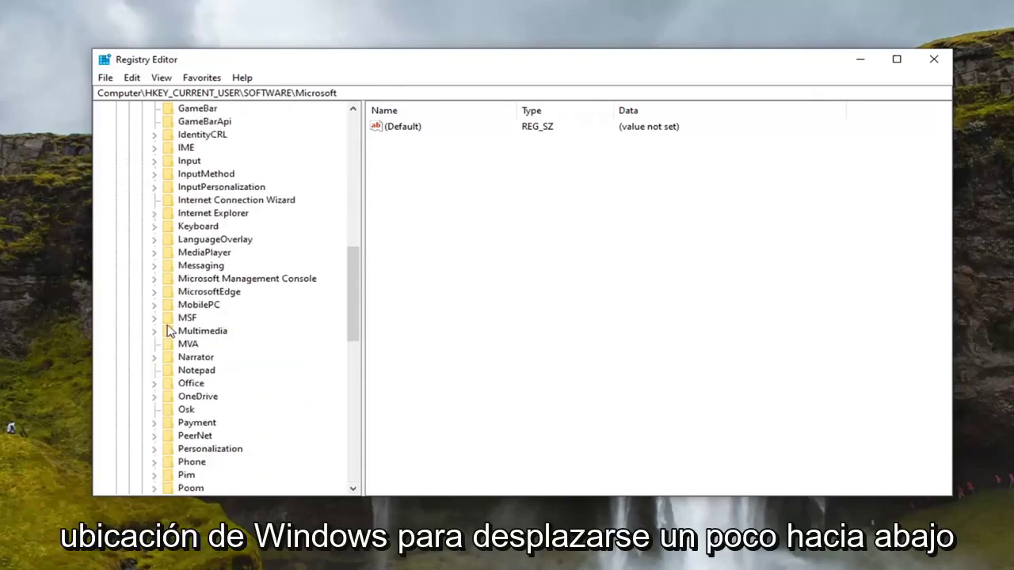
scroll(186, 316, down, 6)
scroll(180, 346, down, 4)
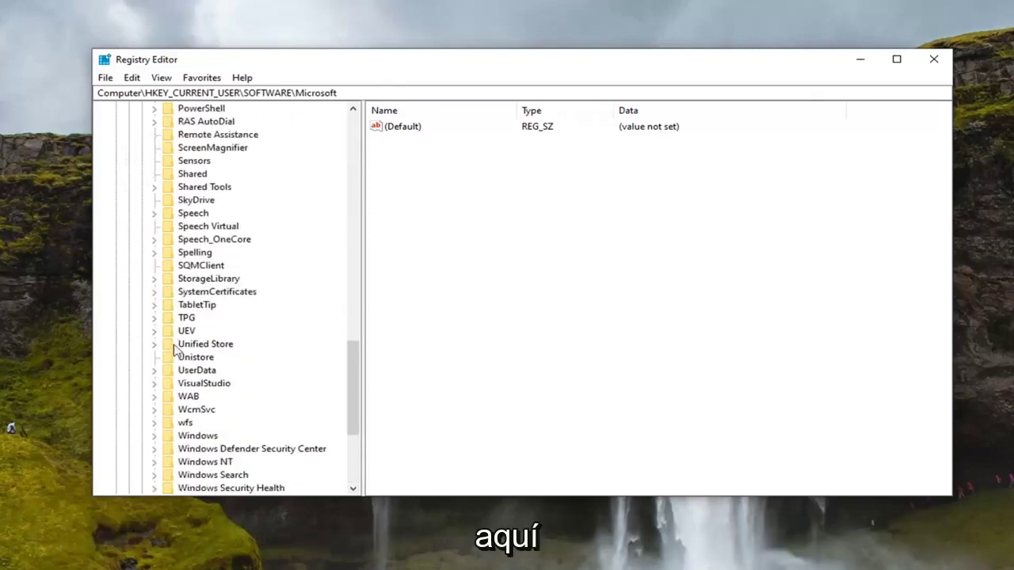
scroll(188, 389, down, 1)
double_click(192, 397)
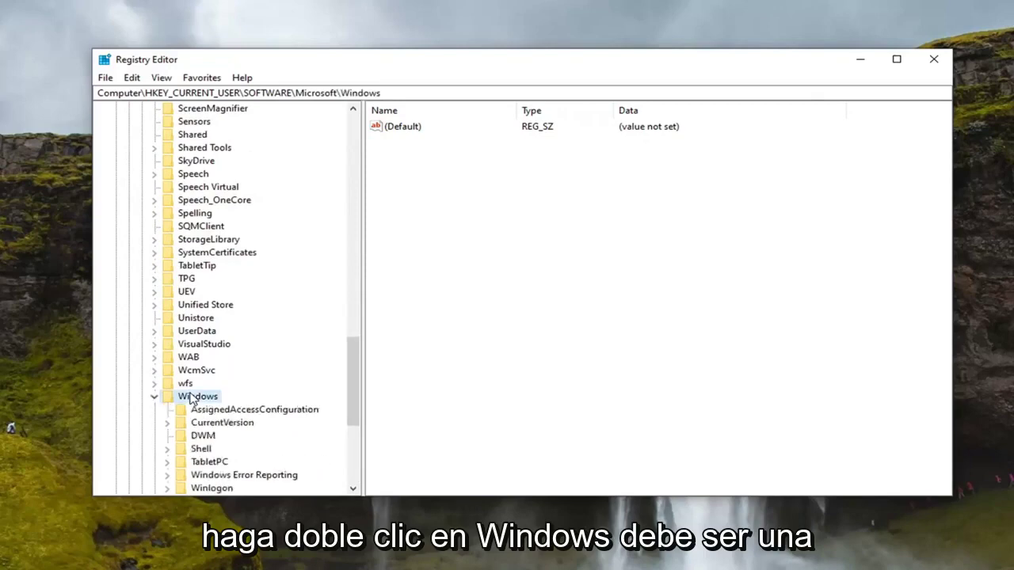
scroll(224, 390, down, 1)
click(223, 385)
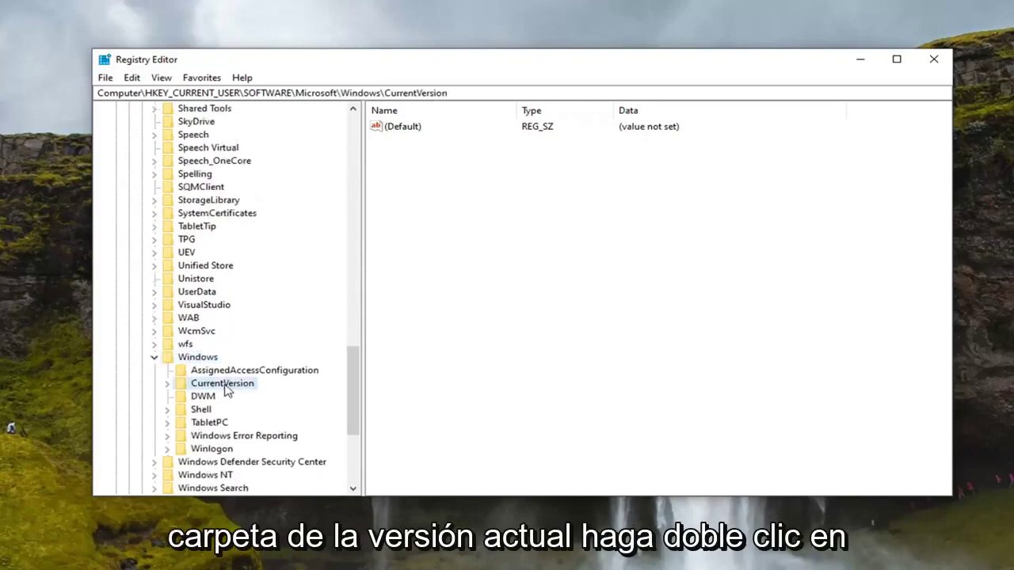
double_click(224, 385)
scroll(224, 388, down, 4)
scroll(224, 388, down, 3)
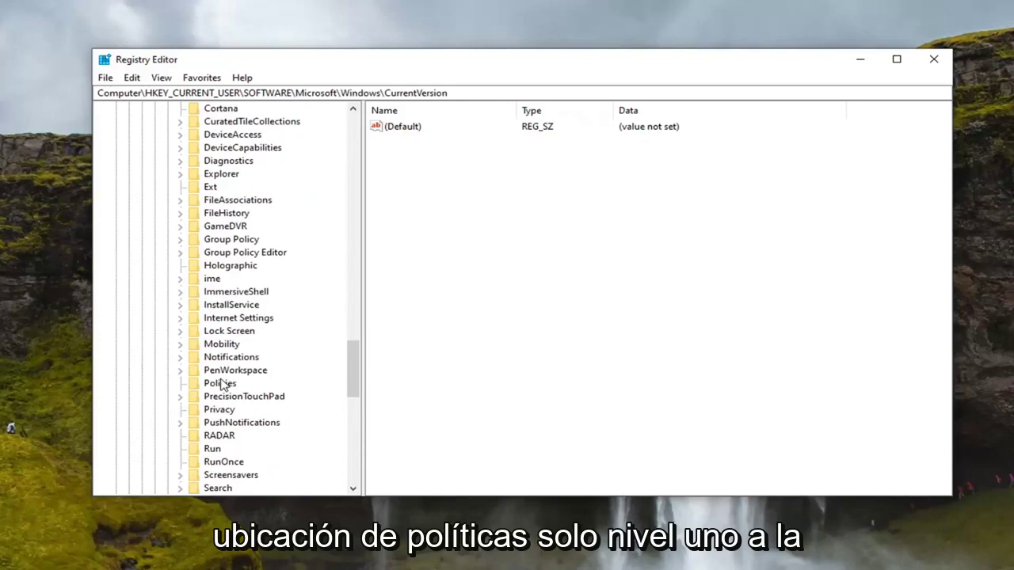
click(220, 385)
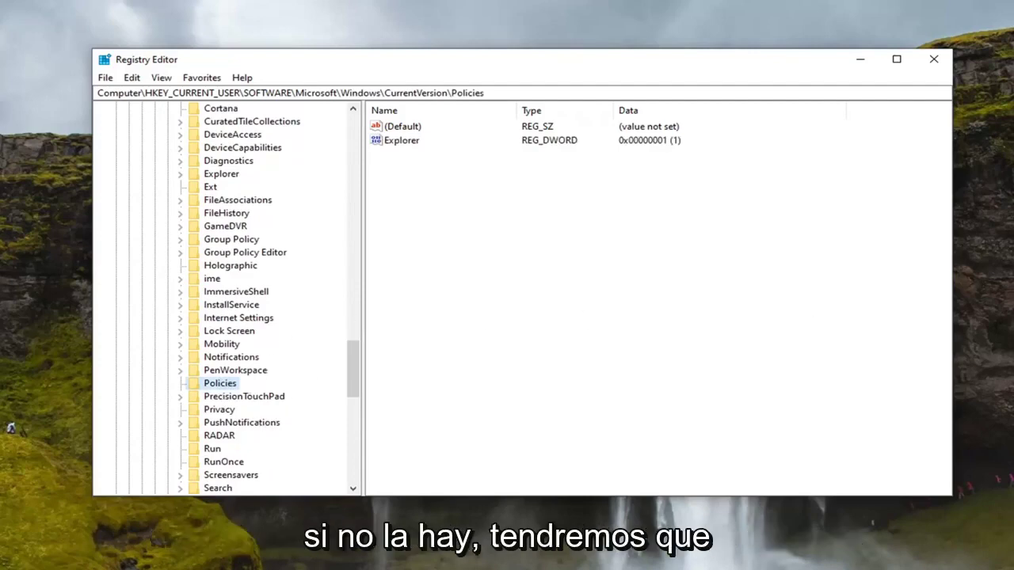
- Add a new subkey named Explorer under the Policies key
right_click(219, 384)
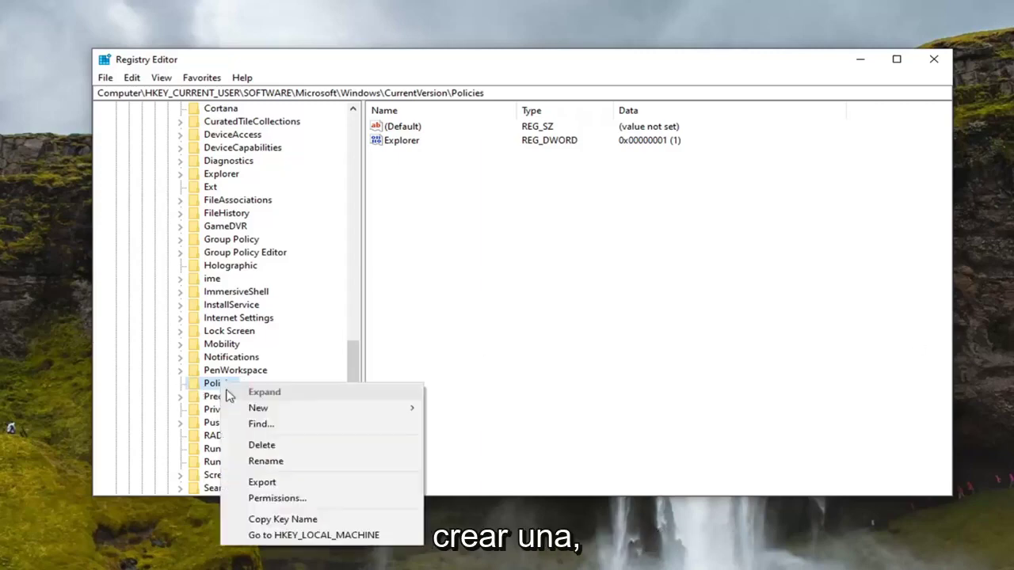
key(Escape)
right_click(220, 390)
mouse_move(258, 408)
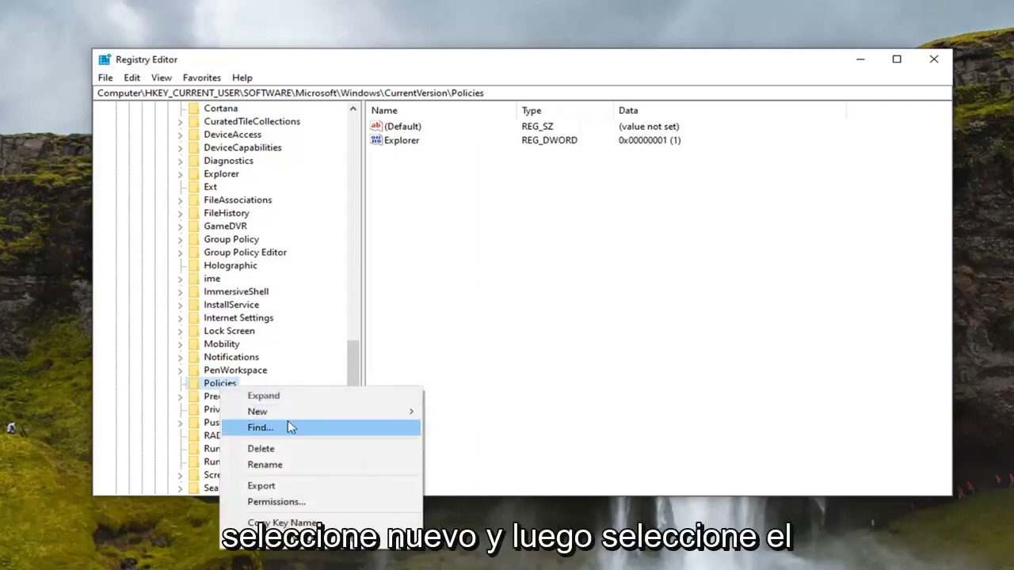
click(454, 412)
text(E)
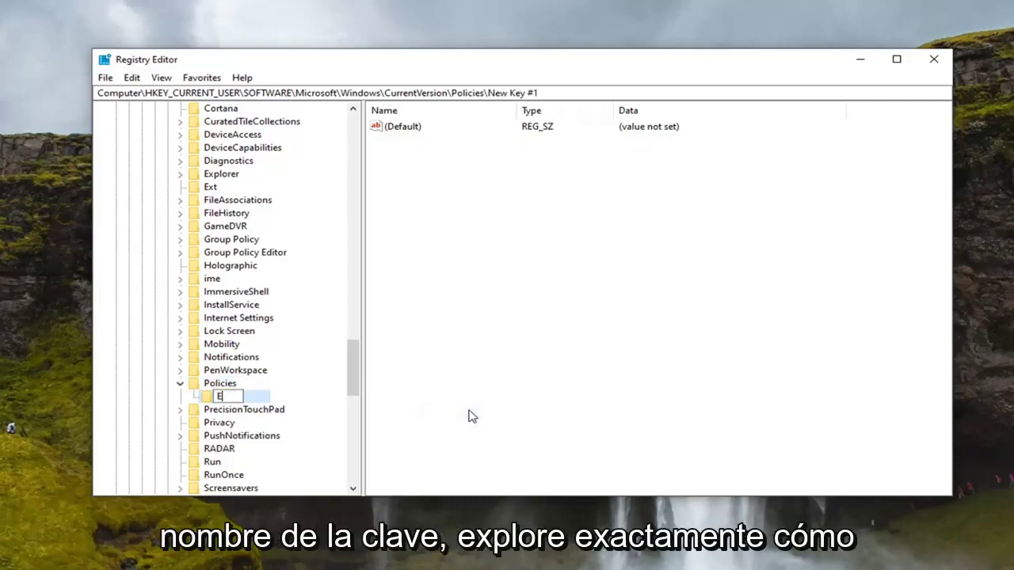
text(xplorer)
key(Return)
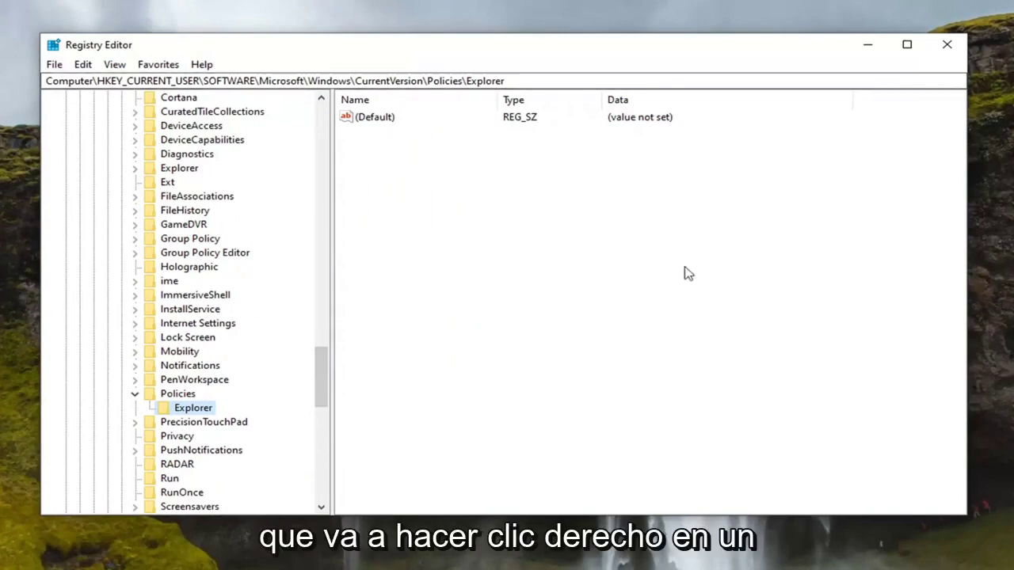
- Create a DWORD (32-bit) value named NoCDBurning in the Explorer key
right_click(420, 188)
mouse_move(463, 191)
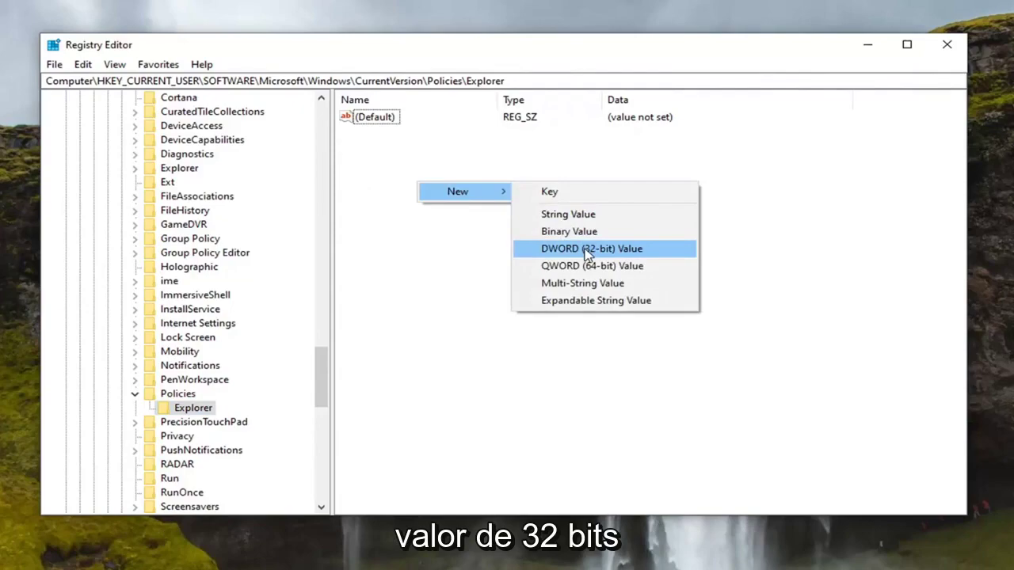
click(587, 250)
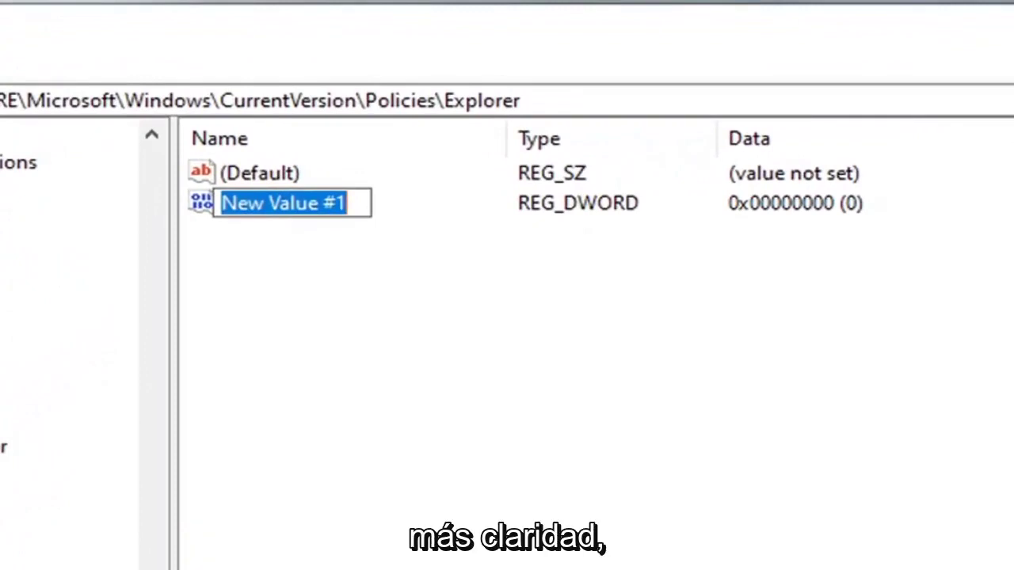
text(NoCD)
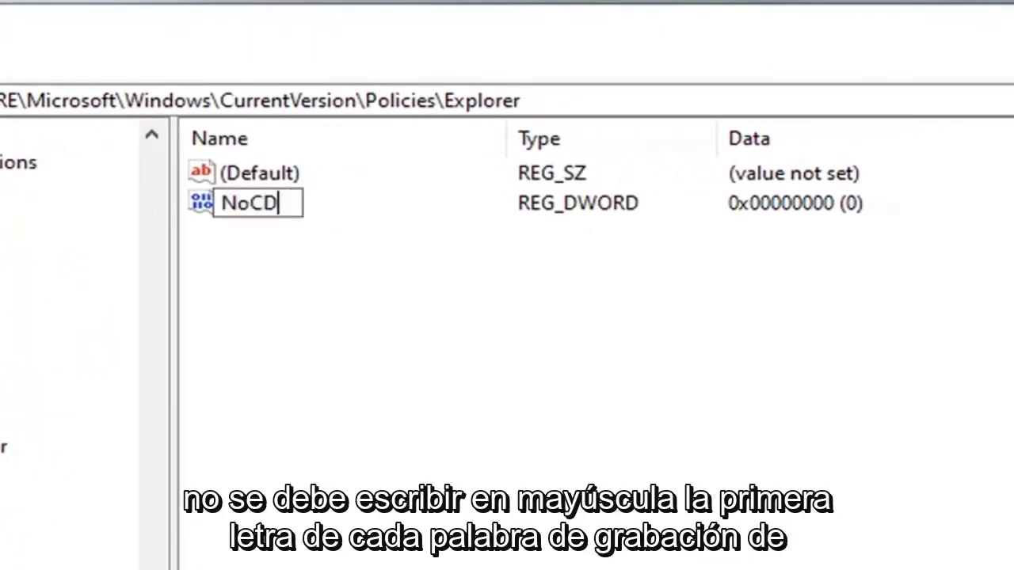
text(Burning)
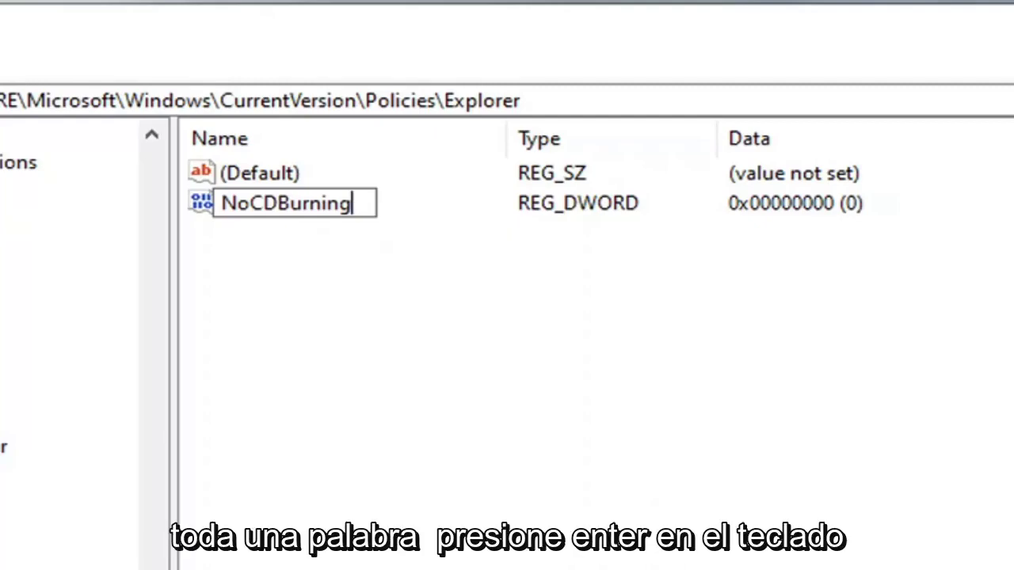
key(Return)
- Set NoCDBurning's value data to 1 in hexadecimal and confirm it
double_click(242, 208)
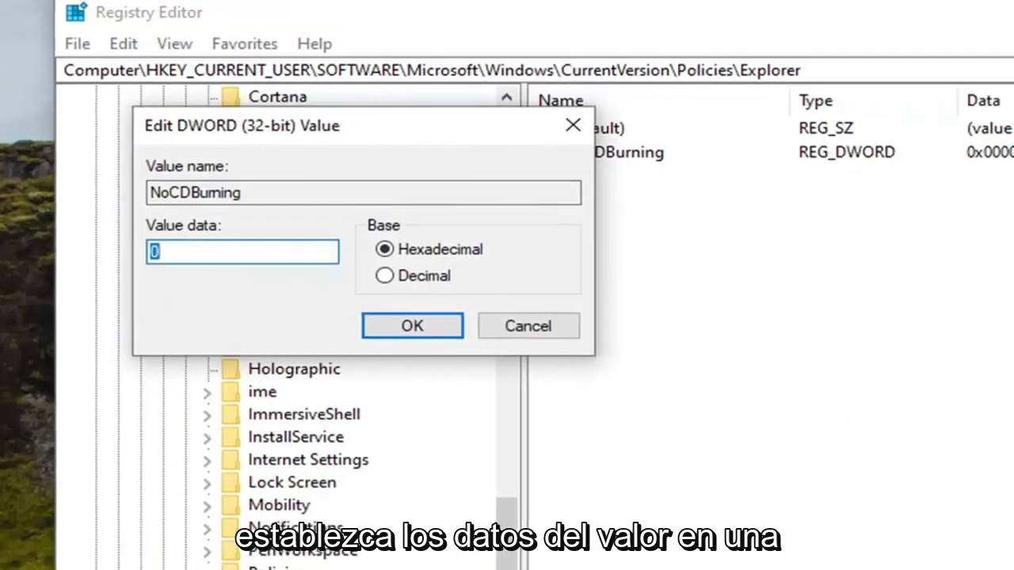
text(1)
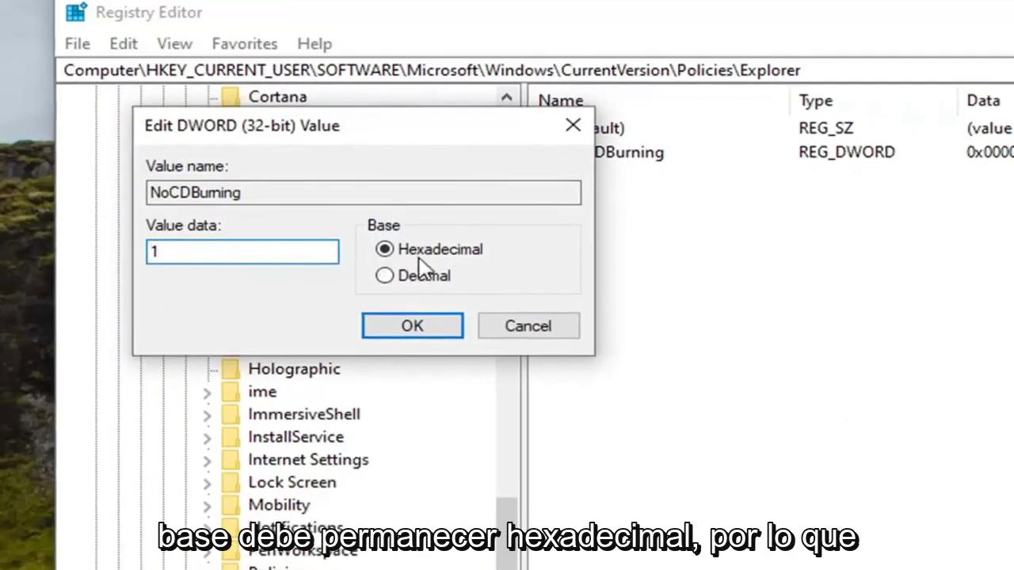
key(BackSpace)
text(0)
text(1)
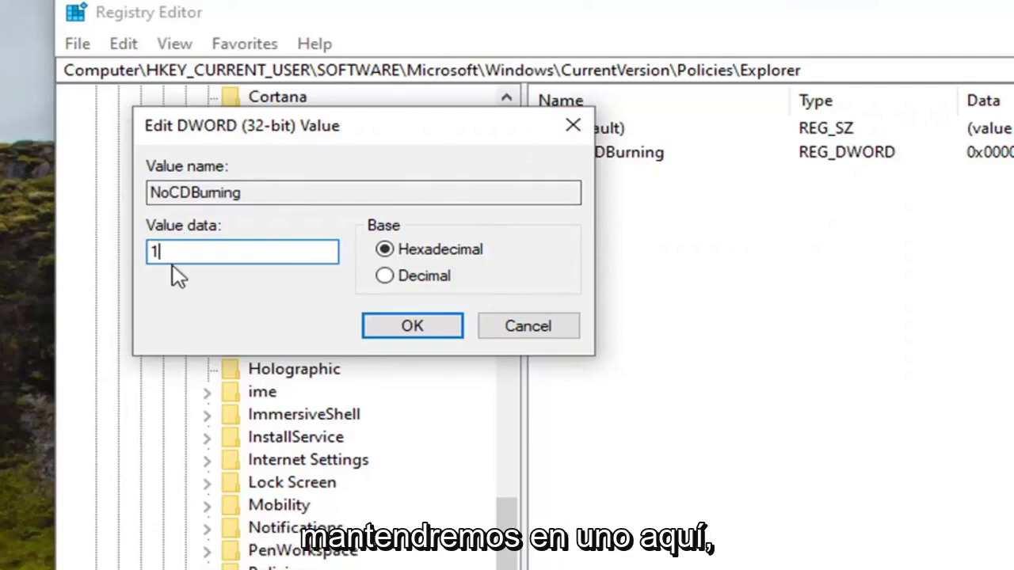
click(402, 331)
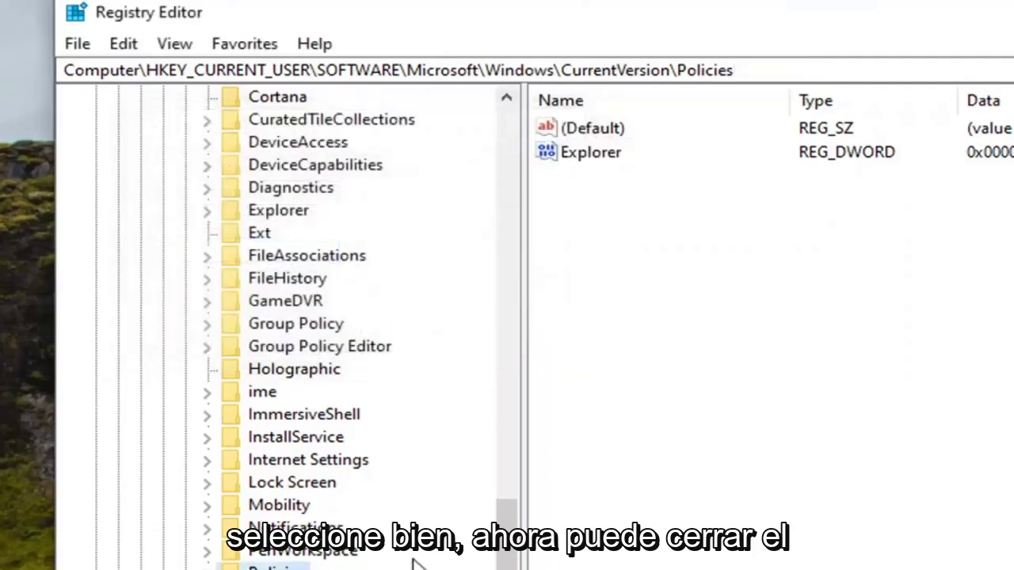
- Collapse CurrentVersion, Windows, Microsoft, SOFTWARE and HKEY_CURRENT_USER, then close Registry Editor
scroll(482, 328, down, 10)
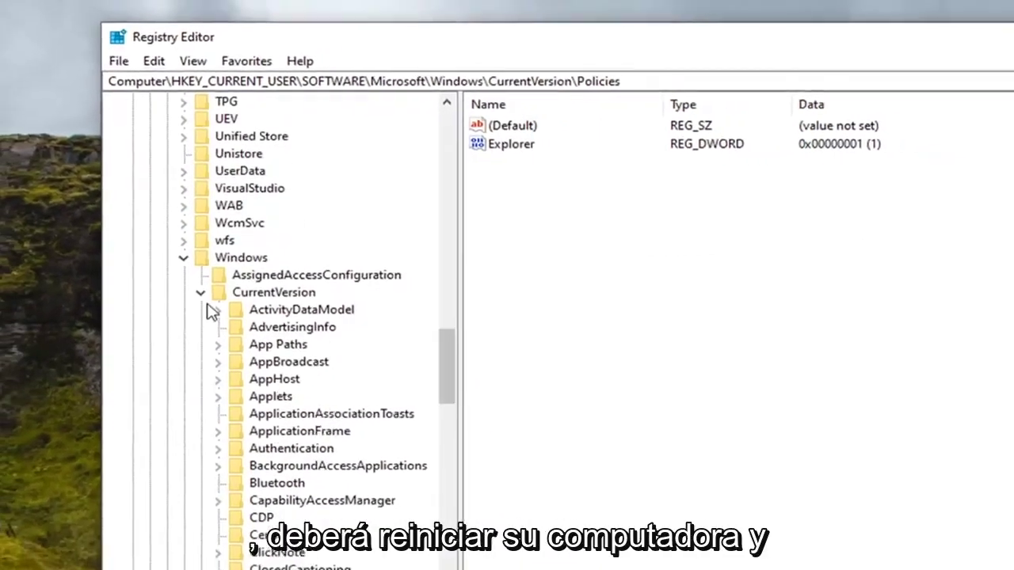
click(195, 307)
click(177, 269)
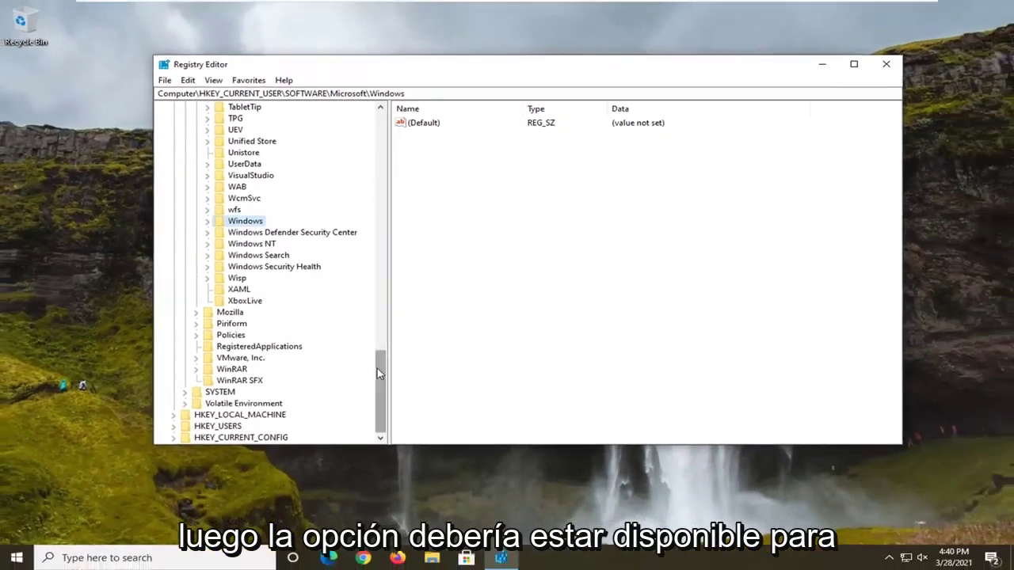
scroll(362, 132, up, 15)
click(196, 312)
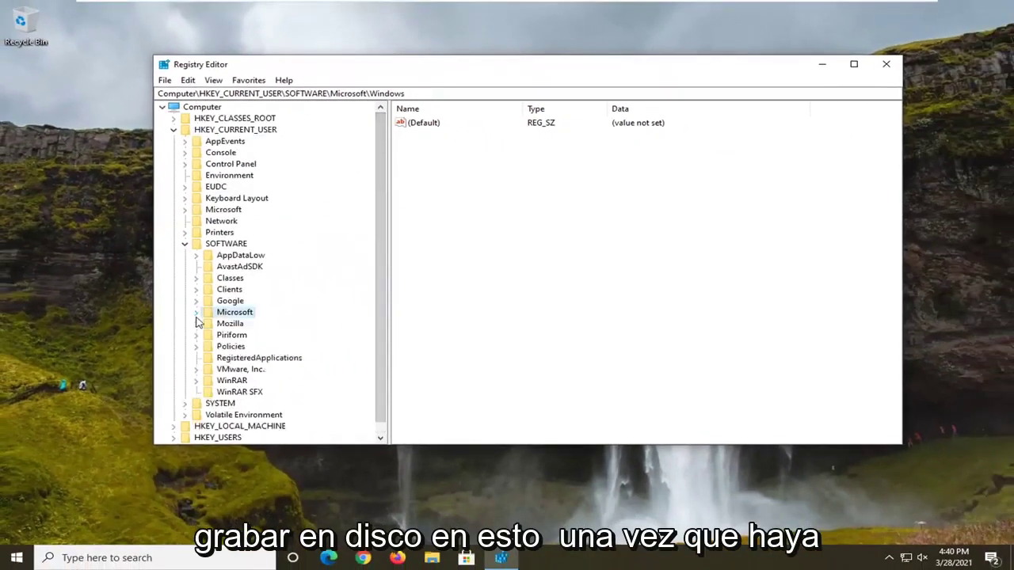
click(184, 243)
click(173, 130)
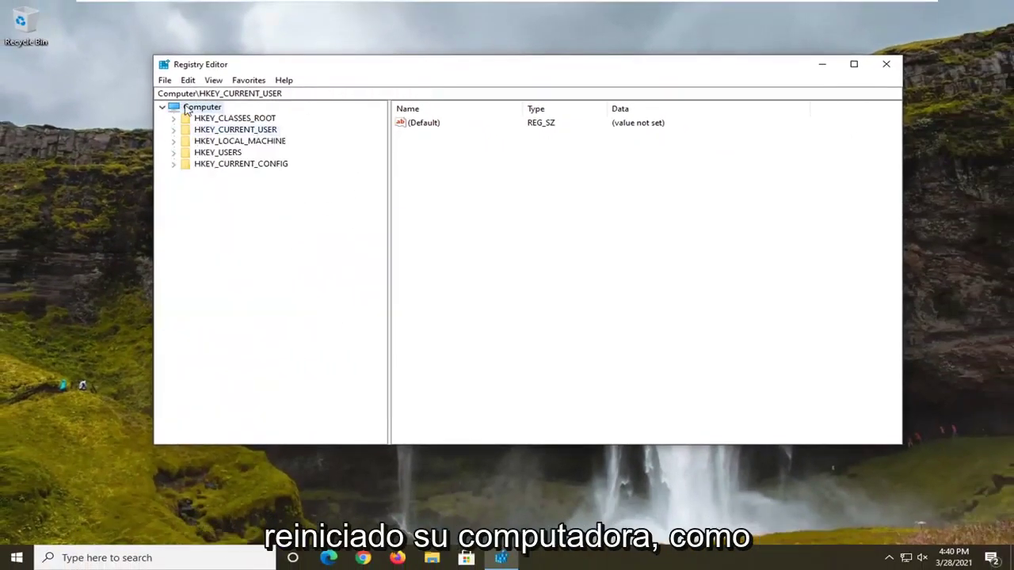
click(185, 109)
click(886, 63)
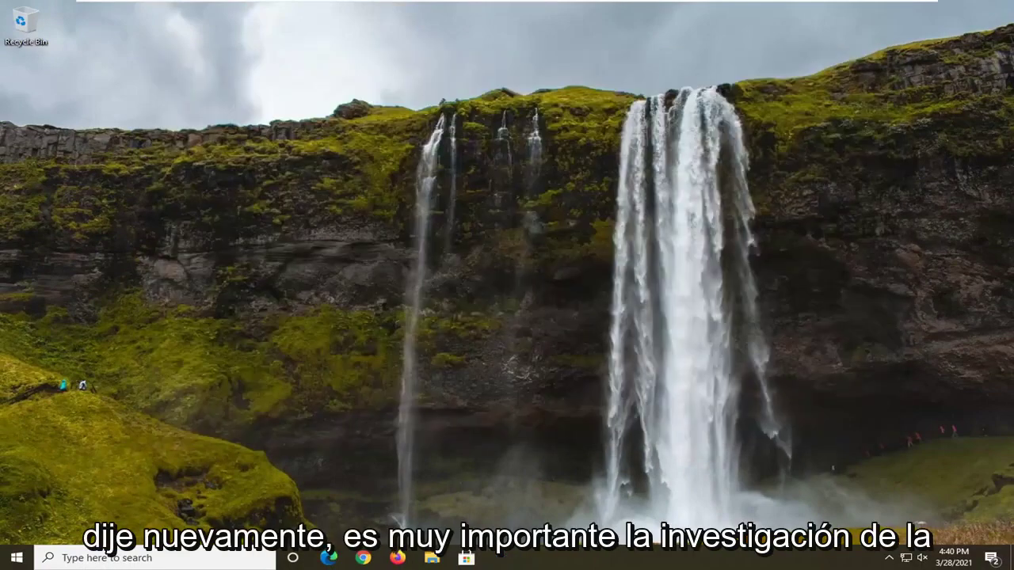